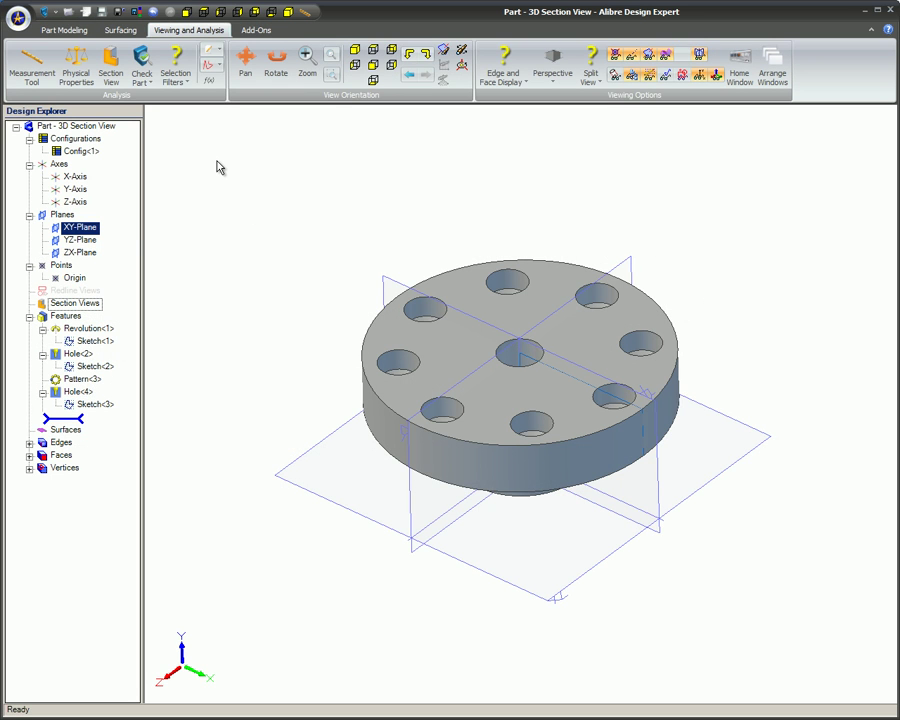
# Step: Start a 3D section view with XY-Plane as the slicing plane at .000" offset
pyautogui.click(122, 86)
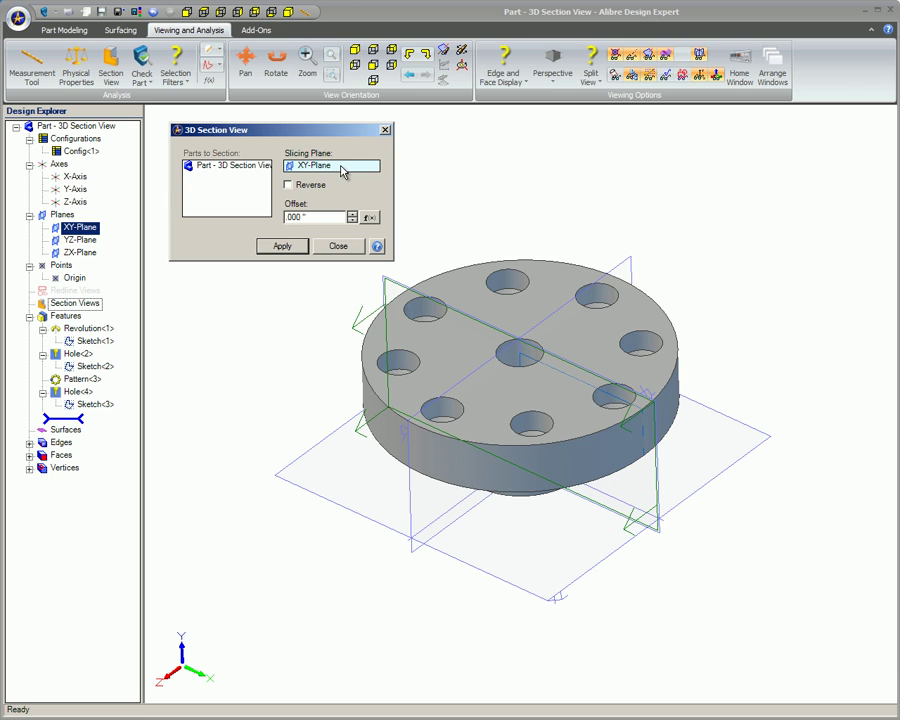
pyautogui.click(341, 170)
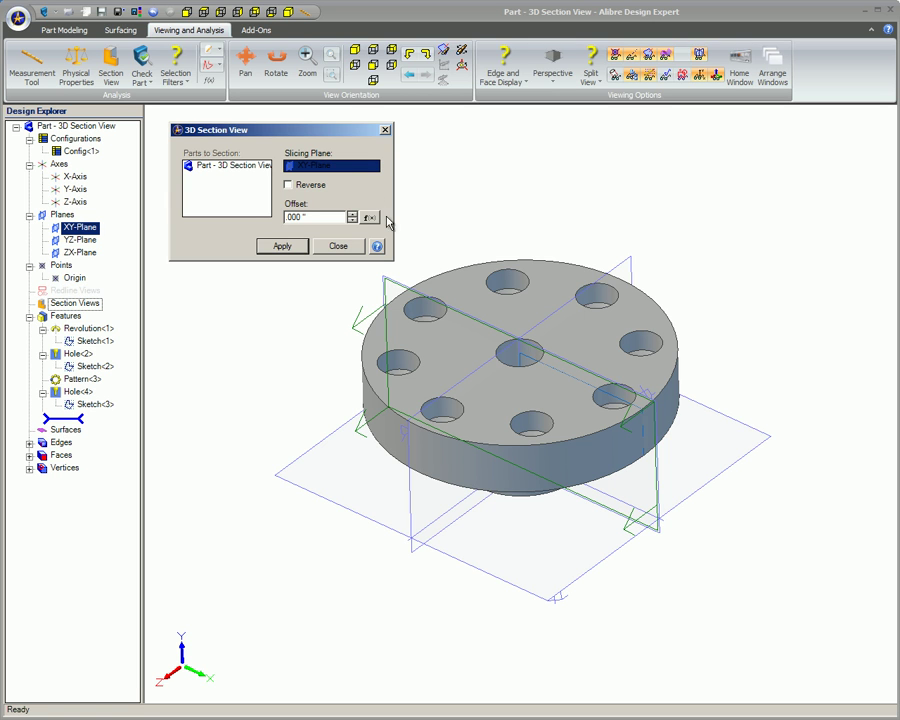
pyautogui.click(505, 415)
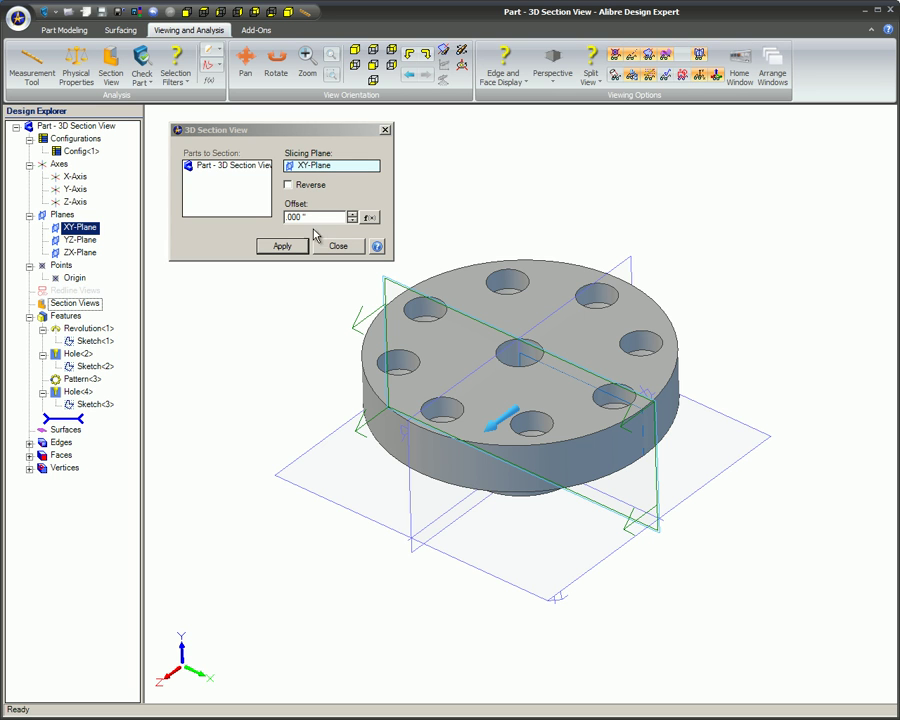
# Step: Apply the XY-Plane section, check Reverse, and step the offset back to -.400"
pyautogui.click(283, 246)
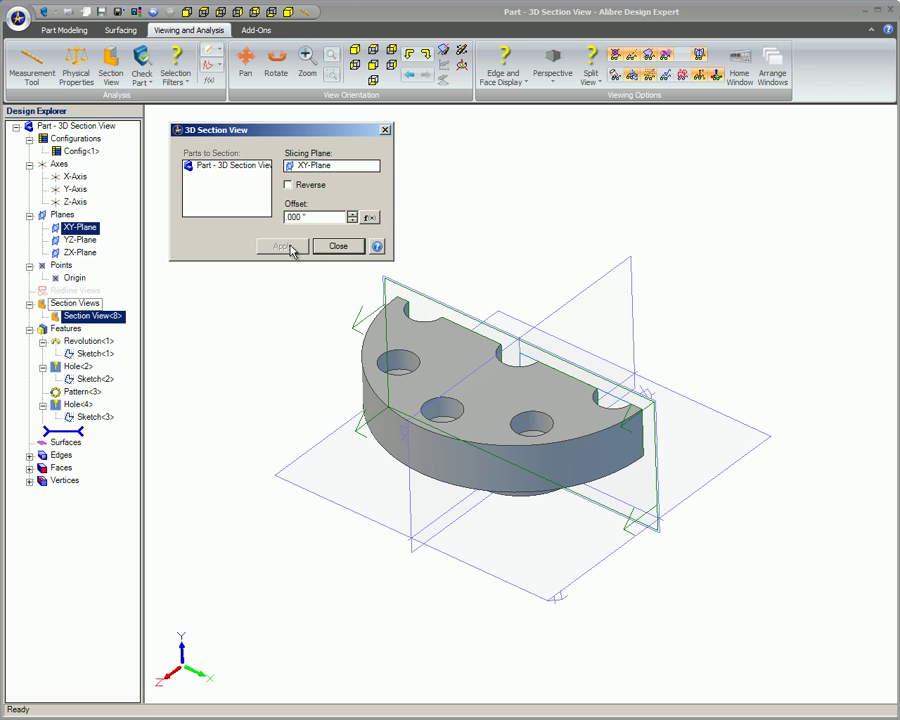
pyautogui.click(302, 189)
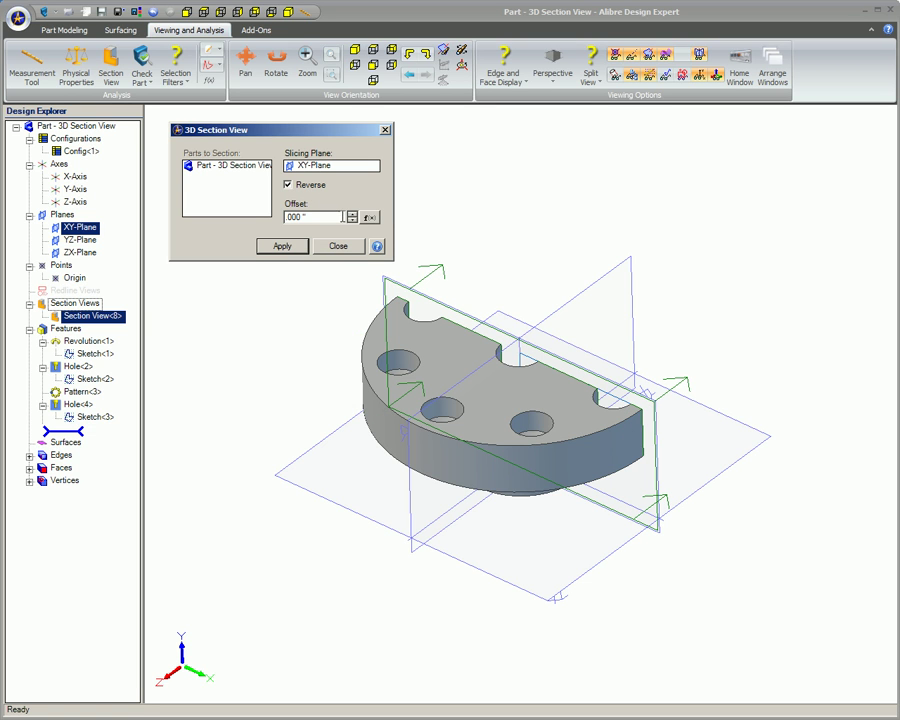
pyautogui.click(352, 221)
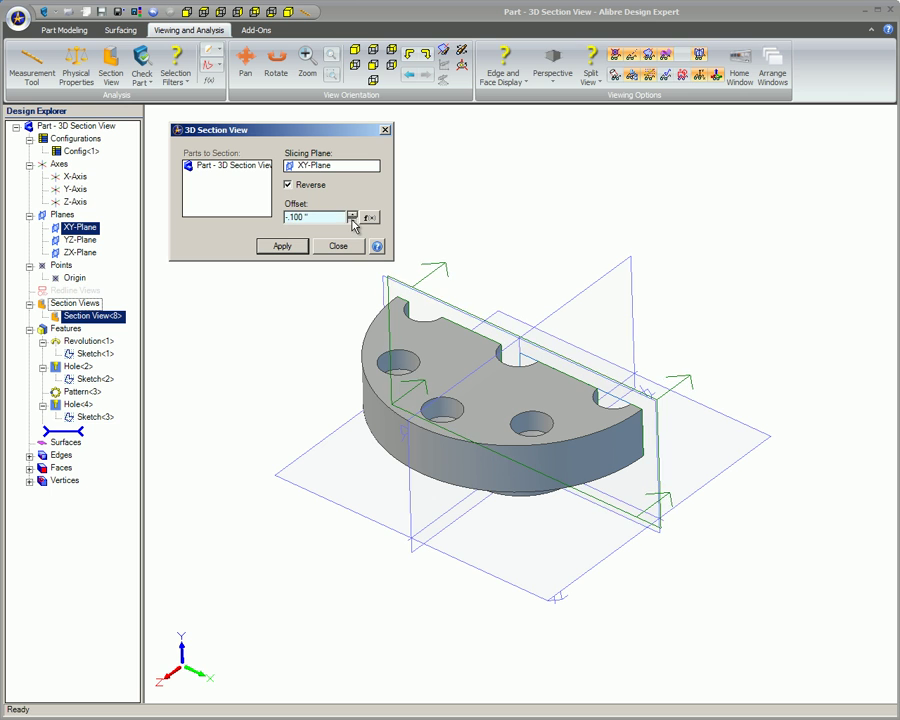
pyautogui.click(352, 221)
pyautogui.click(352, 221)
pyautogui.click(352, 221)
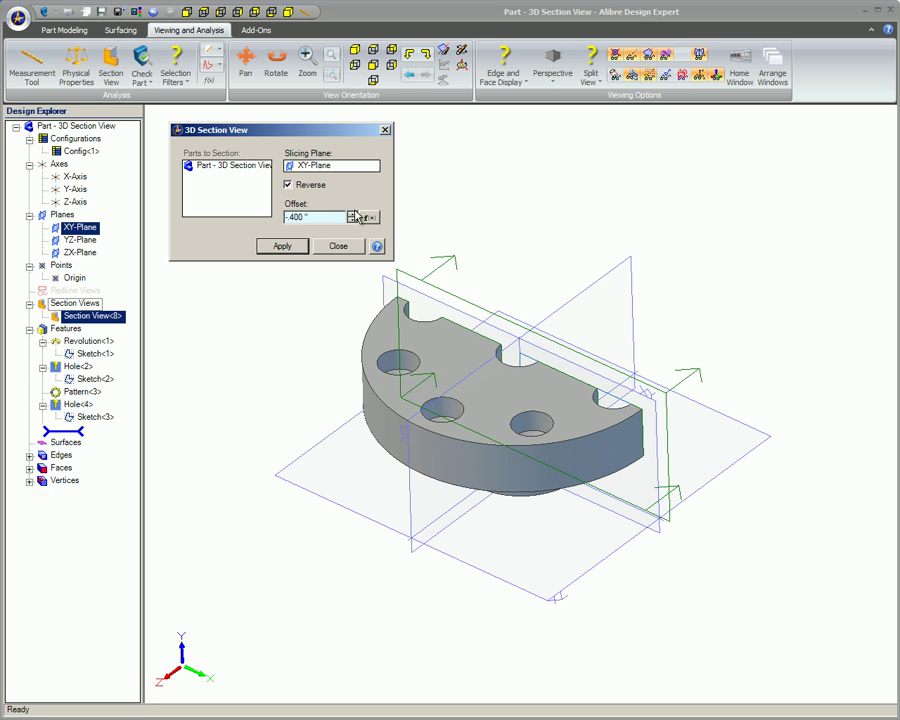
# Step: Return the offset to .000", apply the reversed XY-Plane section, and close the dialog
pyautogui.click(353, 214)
pyautogui.click(353, 214)
pyautogui.click(353, 214)
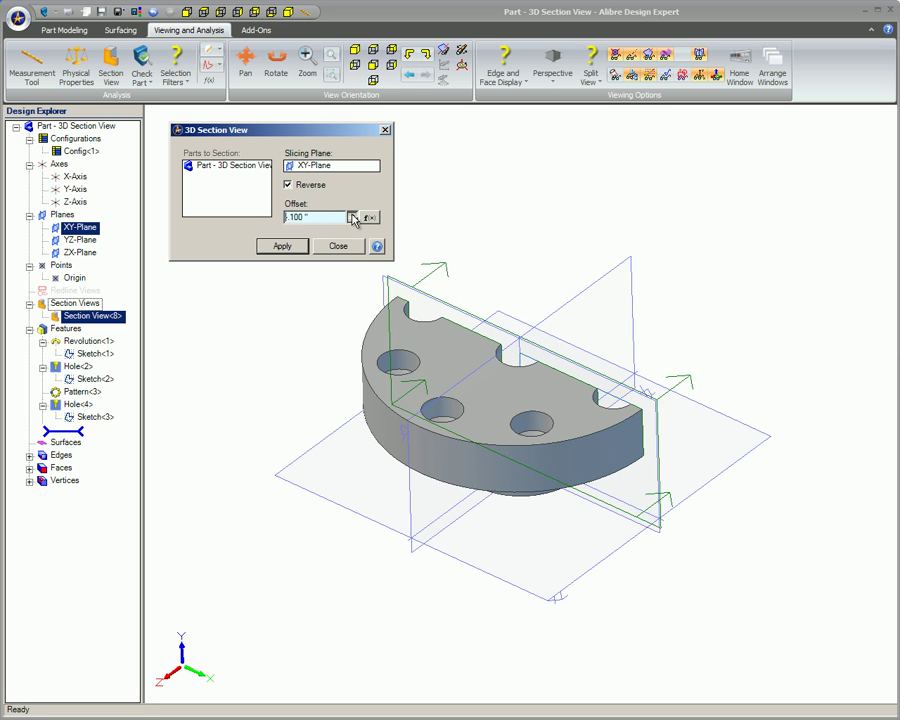
pyautogui.click(353, 215)
pyautogui.click(289, 247)
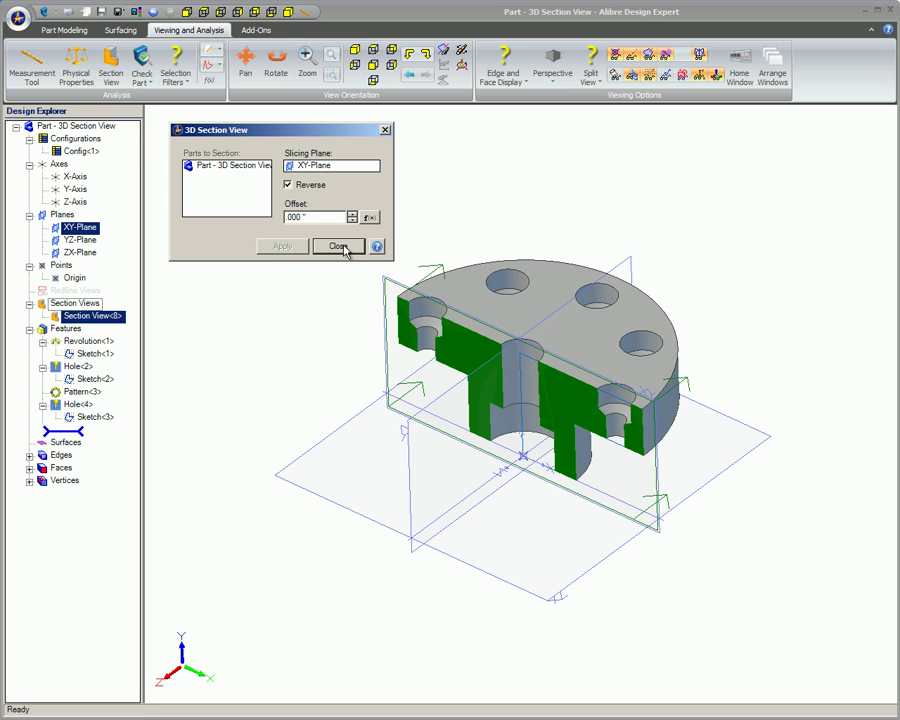
pyautogui.click(338, 246)
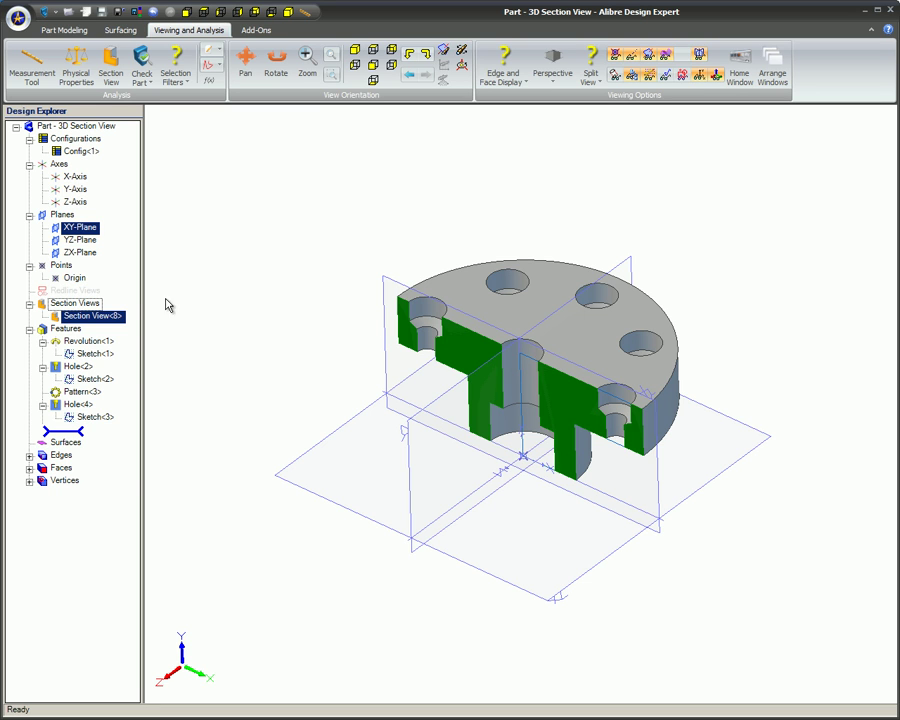
# Step: Uncheck View for Section View<8> in the Design Explorer
pyautogui.rightClick(84, 328)
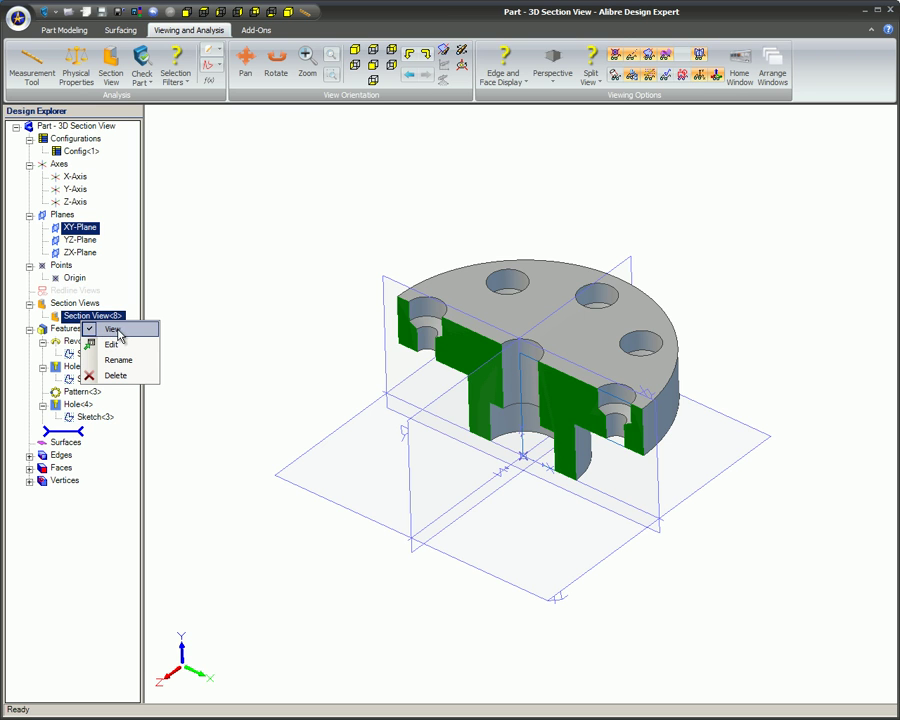
pyautogui.click(114, 330)
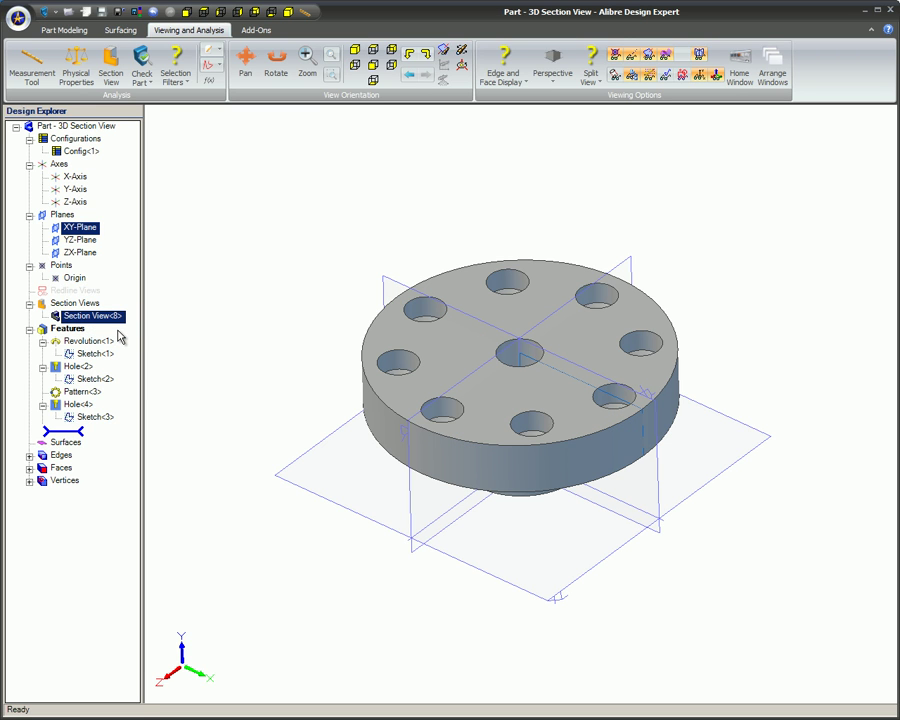
# Step: Create a YZ-Plane section at .500" offset, reversed and applied, then close the dialog
pyautogui.click(113, 66)
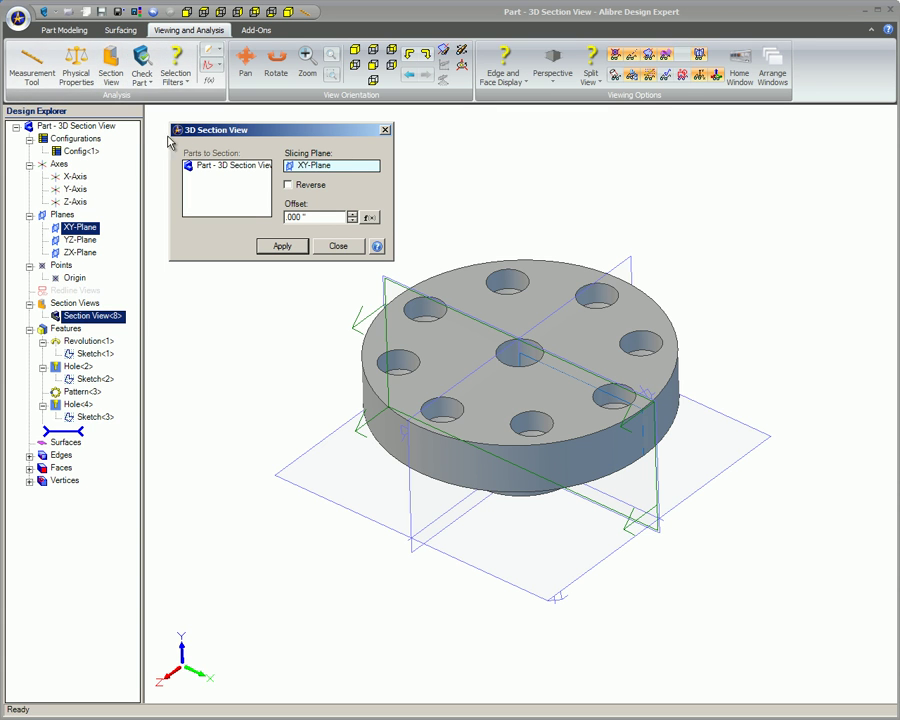
pyautogui.click(352, 167)
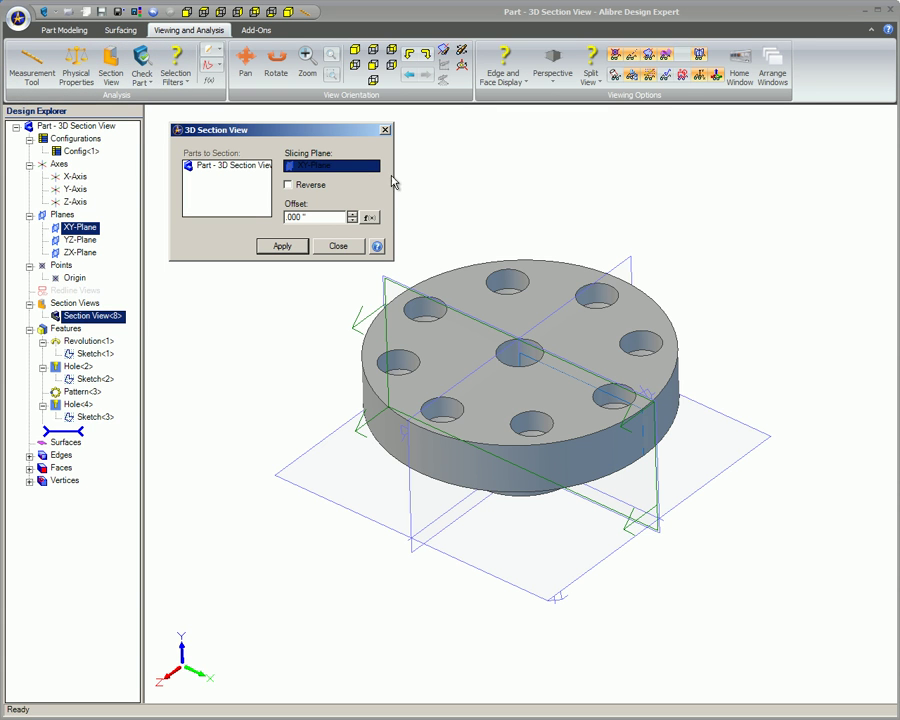
pyautogui.click(625, 270)
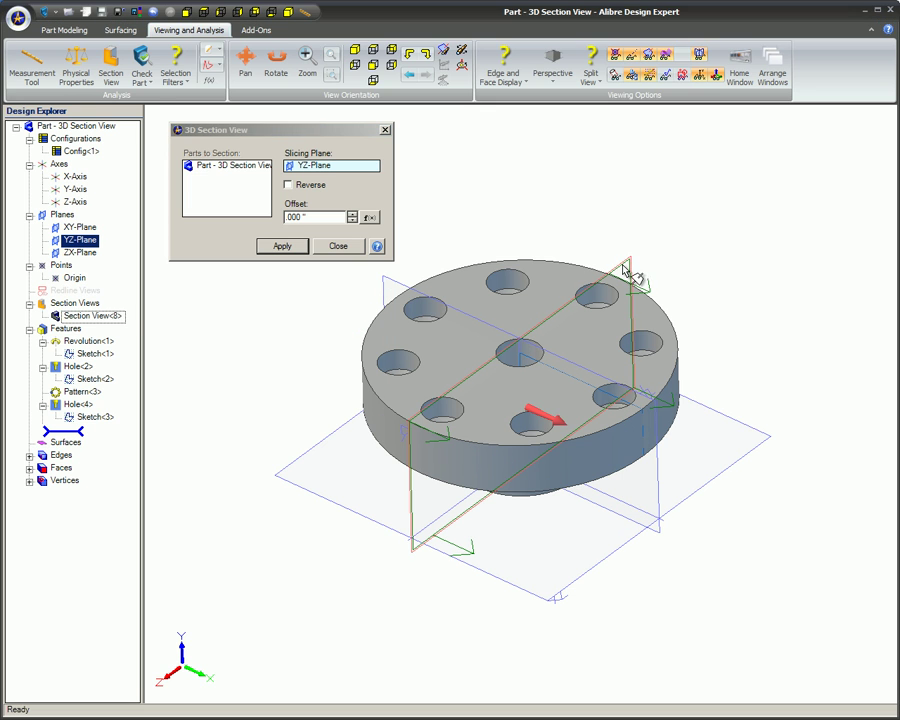
pyautogui.click(352, 215)
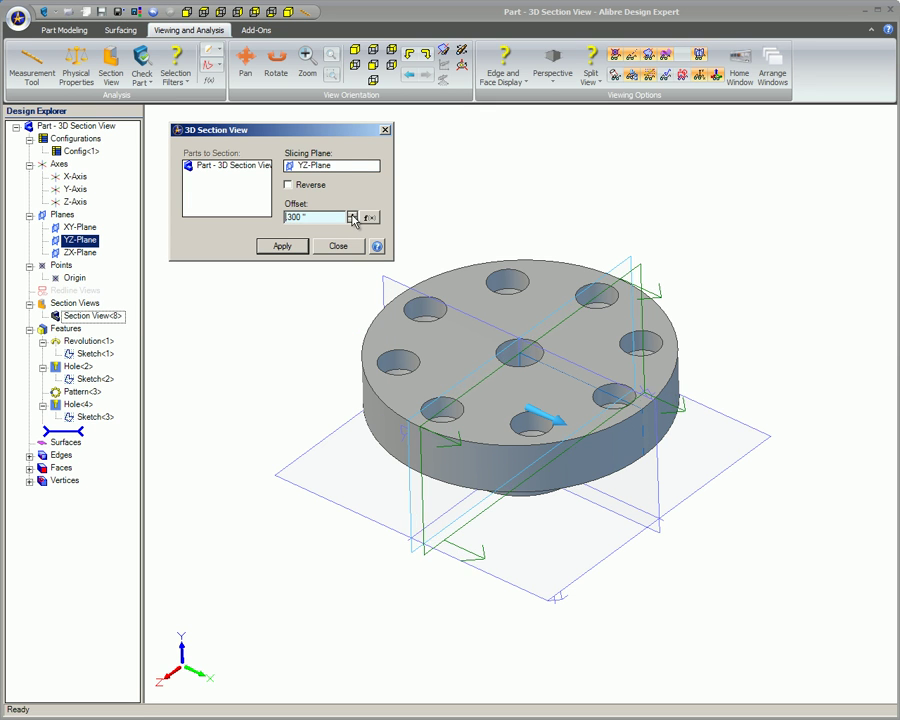
pyautogui.click(288, 246)
pyautogui.click(289, 185)
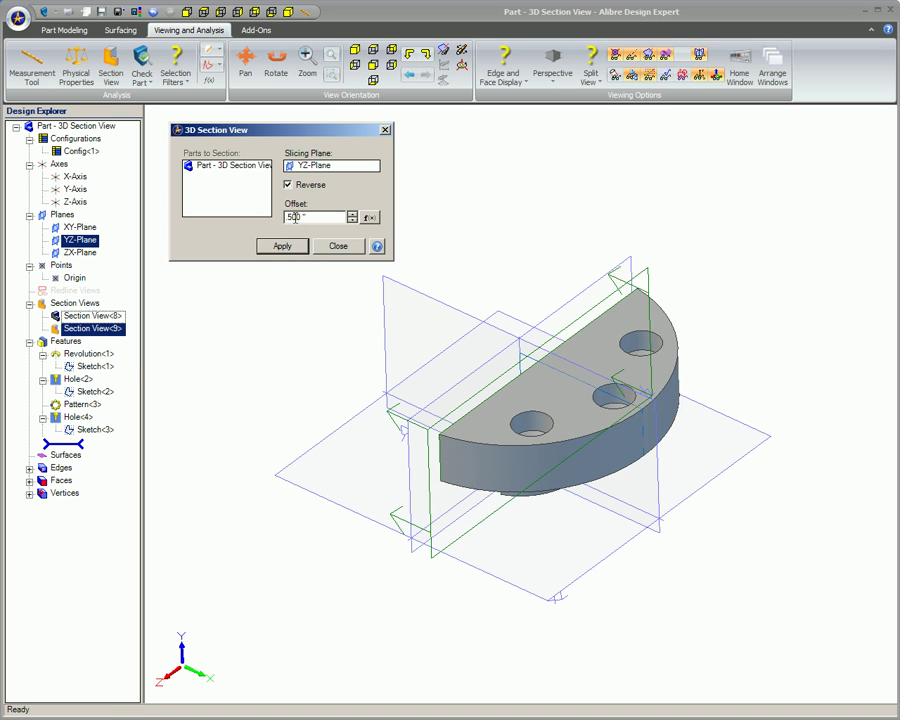
pyautogui.click(284, 247)
pyautogui.click(334, 246)
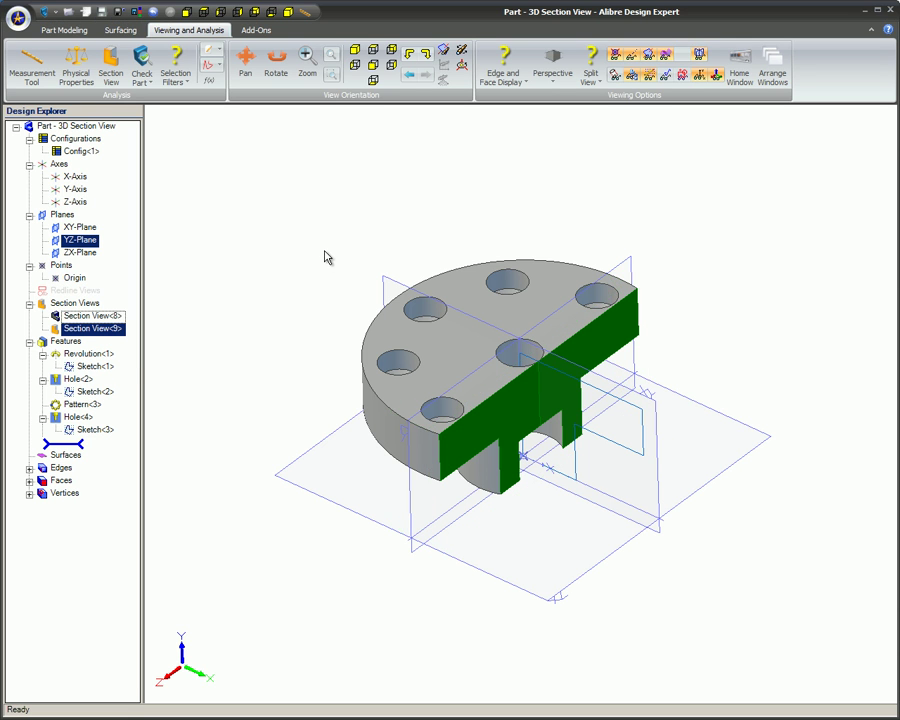
# Step: Turn Section View<8> back on, then switch the display to Section View<9>
pyautogui.click(110, 316)
pyautogui.rightClick(107, 318)
pyautogui.click(133, 322)
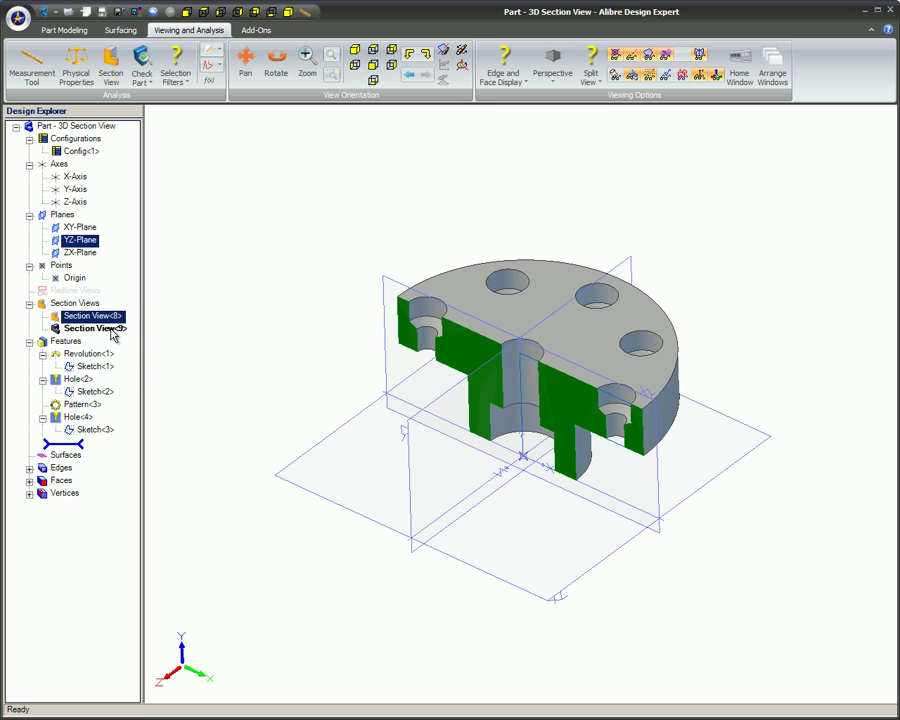
pyautogui.rightClick(113, 329)
pyautogui.click(138, 337)
# Step: Toggle Section View<8> on and off, then leave Section View<9> displayed
pyautogui.click(110, 316)
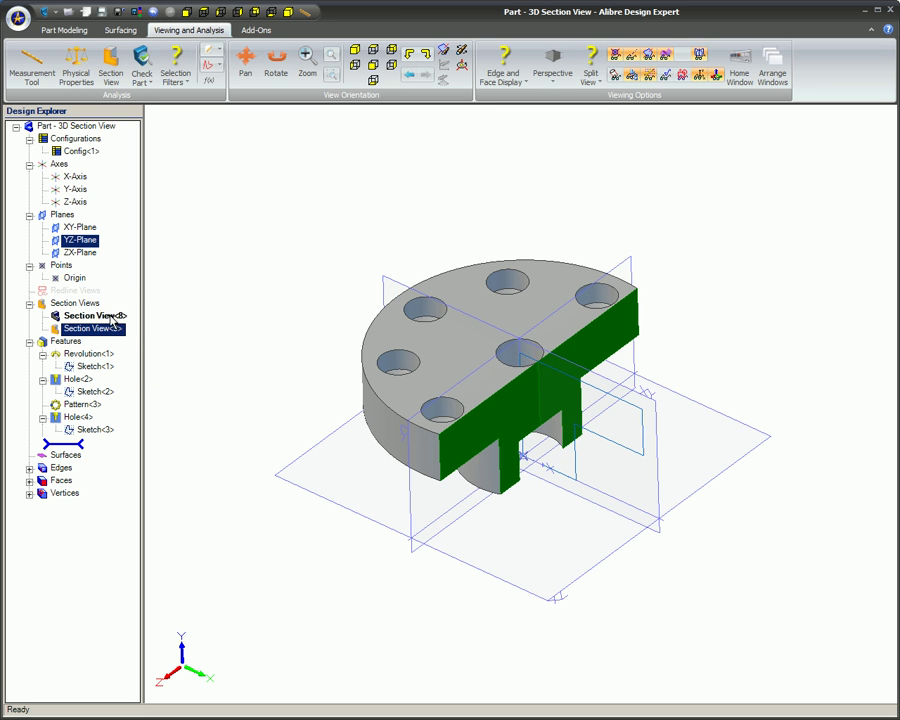
pyautogui.rightClick(112, 317)
pyautogui.click(141, 326)
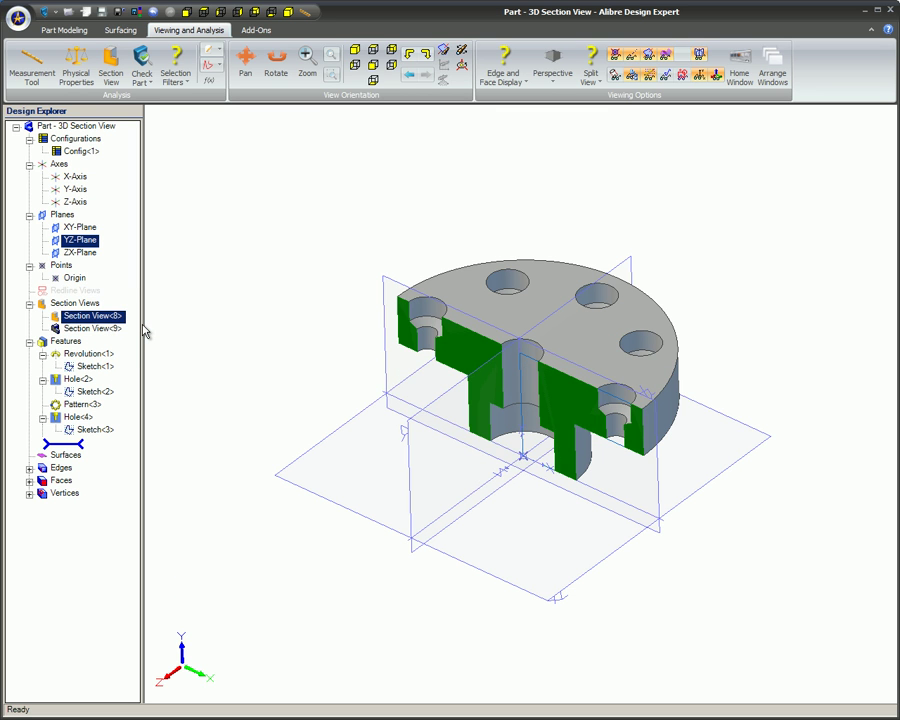
pyautogui.click(143, 331)
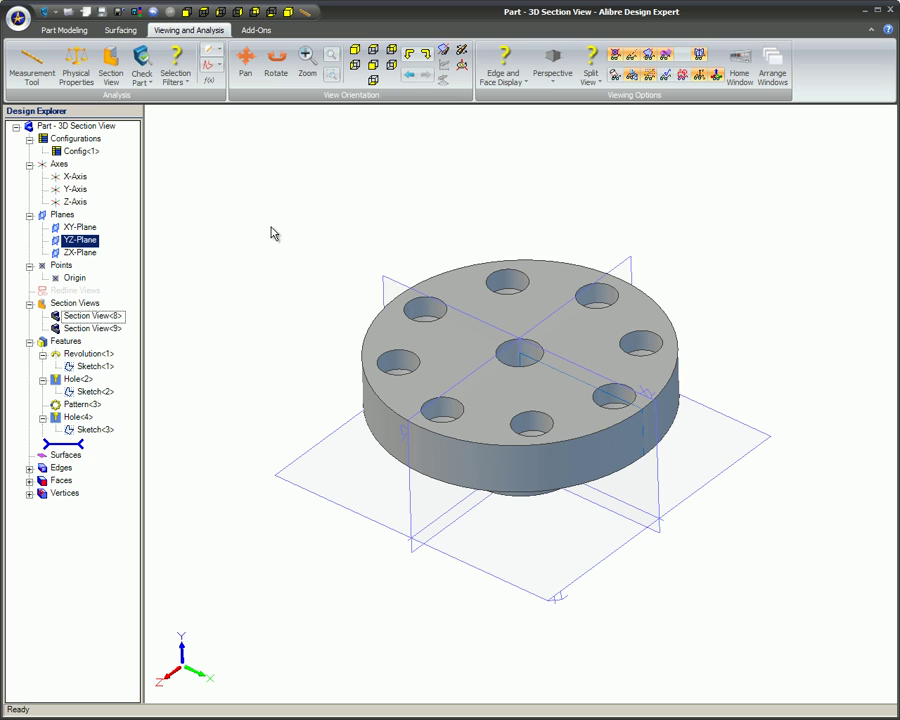
pyautogui.rightClick(103, 333)
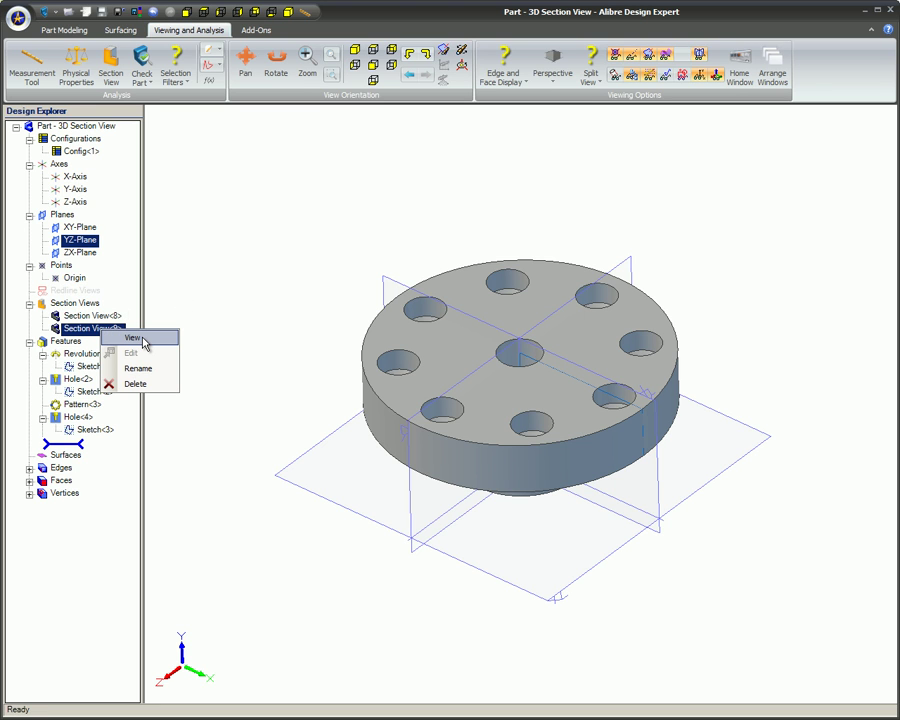
pyautogui.click(145, 341)
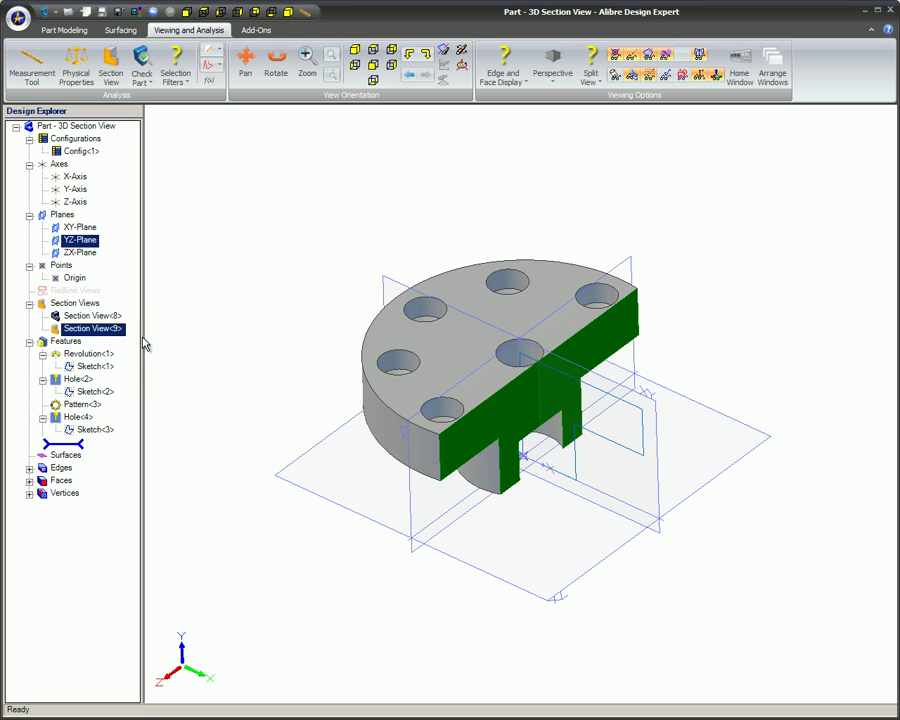
# Step: Edit Section View<9>, lower its YZ-Plane offset from .500" to .000", and apply
pyautogui.rightClick(114, 337)
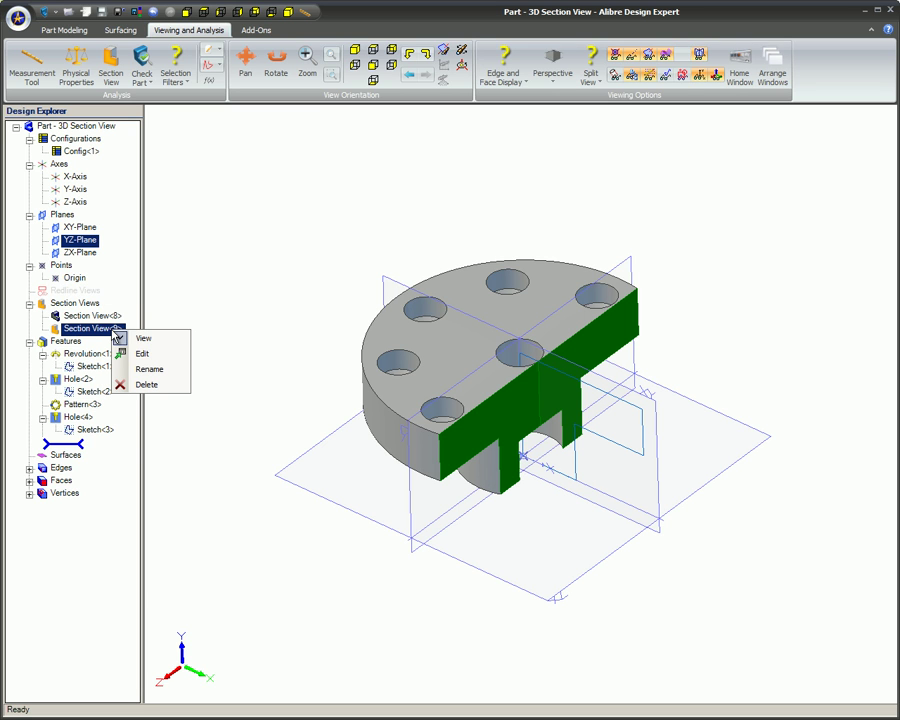
pyautogui.click(159, 358)
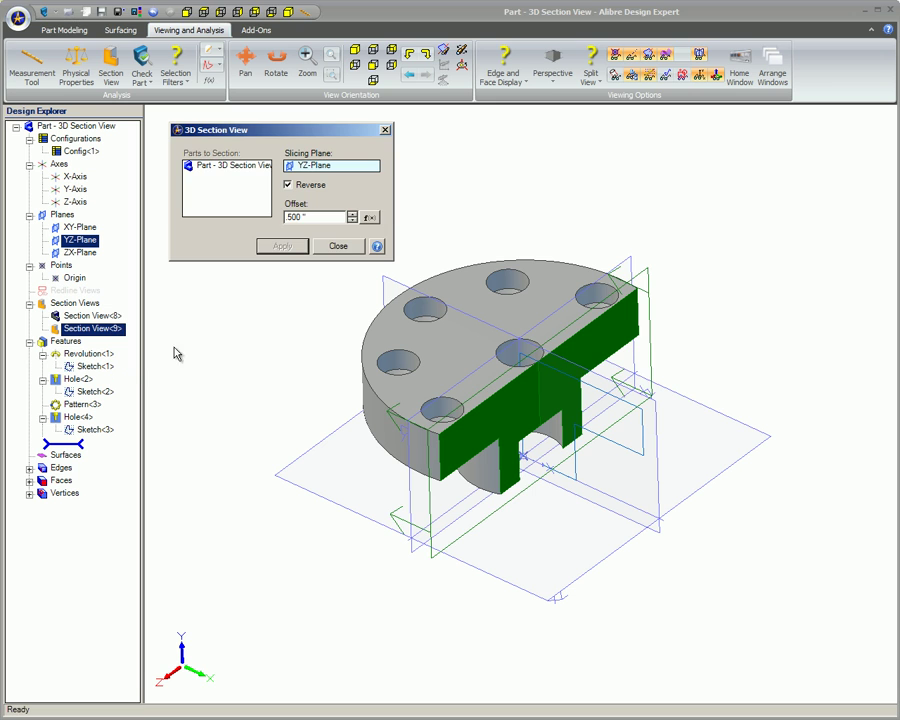
pyautogui.click(352, 221)
pyautogui.click(352, 221)
pyautogui.click(352, 221)
pyautogui.click(352, 221)
pyautogui.click(352, 221)
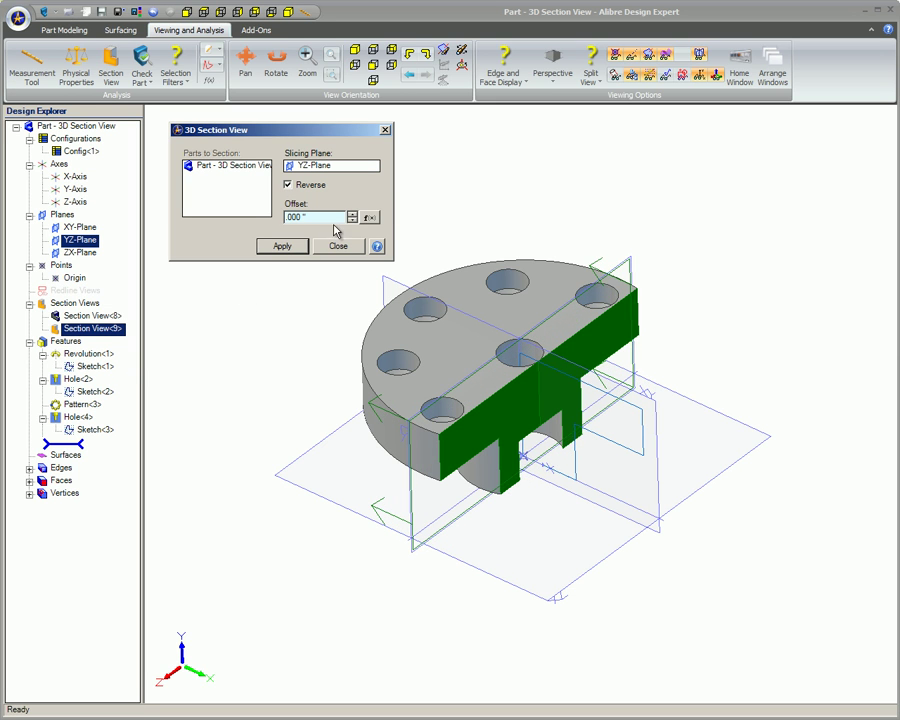
pyautogui.click(283, 245)
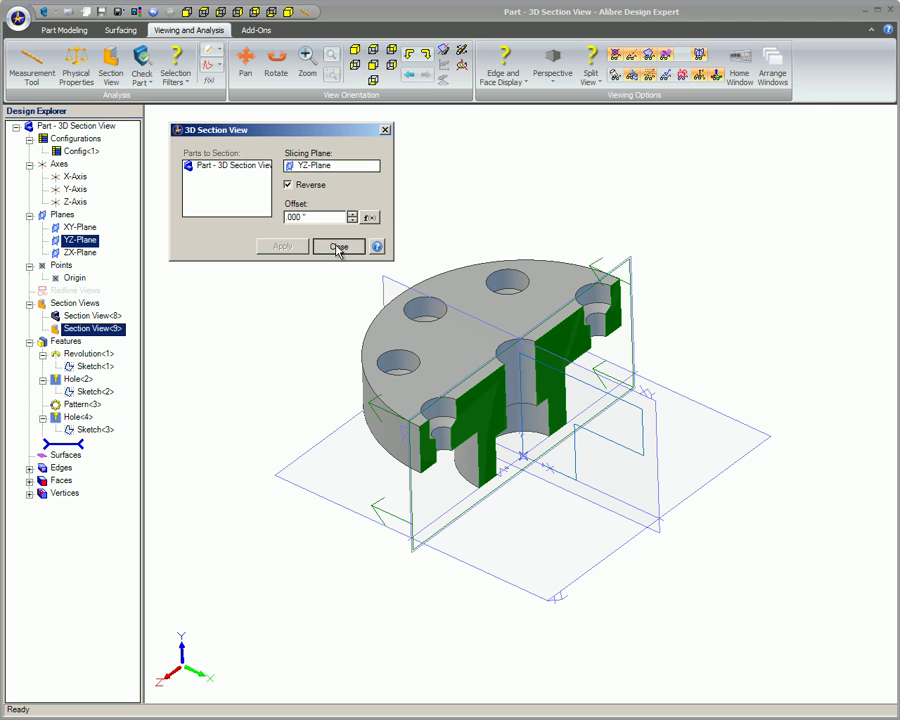
pyautogui.click(339, 247)
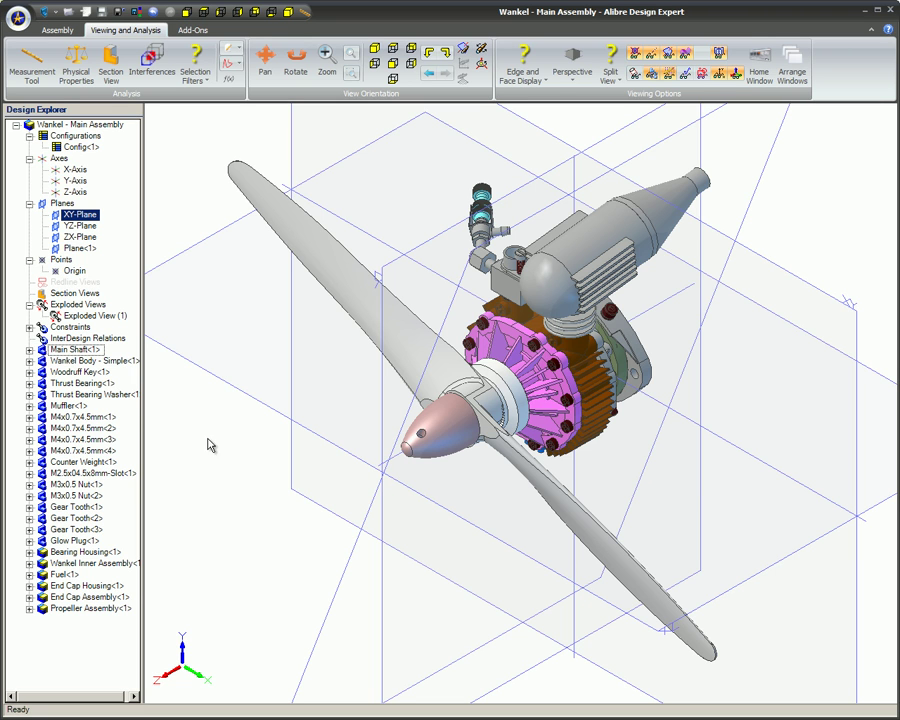
# Step: Select Main Shaft<1> through Propeller Assembly<1> and start a 3D section of them
pyautogui.click(60, 351)
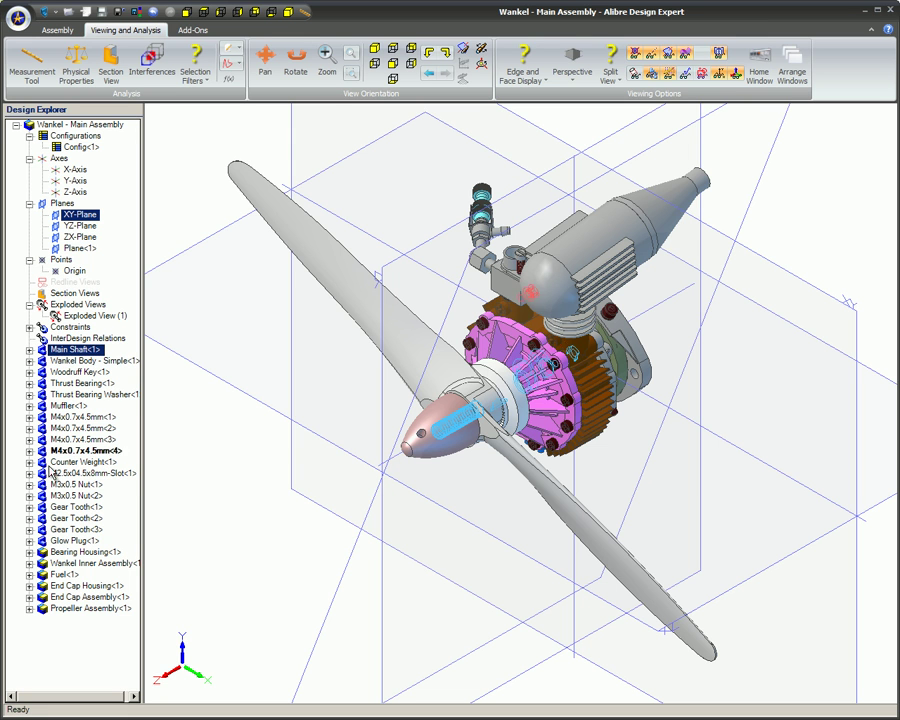
pyautogui.keyDown('shift'); pyautogui.click(63, 608); pyautogui.keyUp('shift')
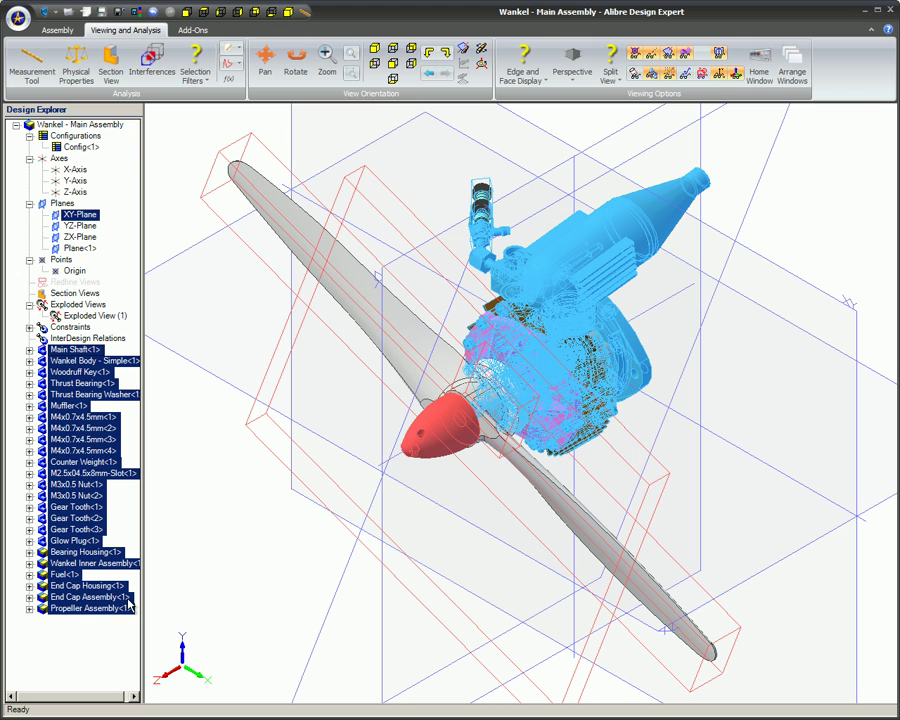
pyautogui.click(120, 87)
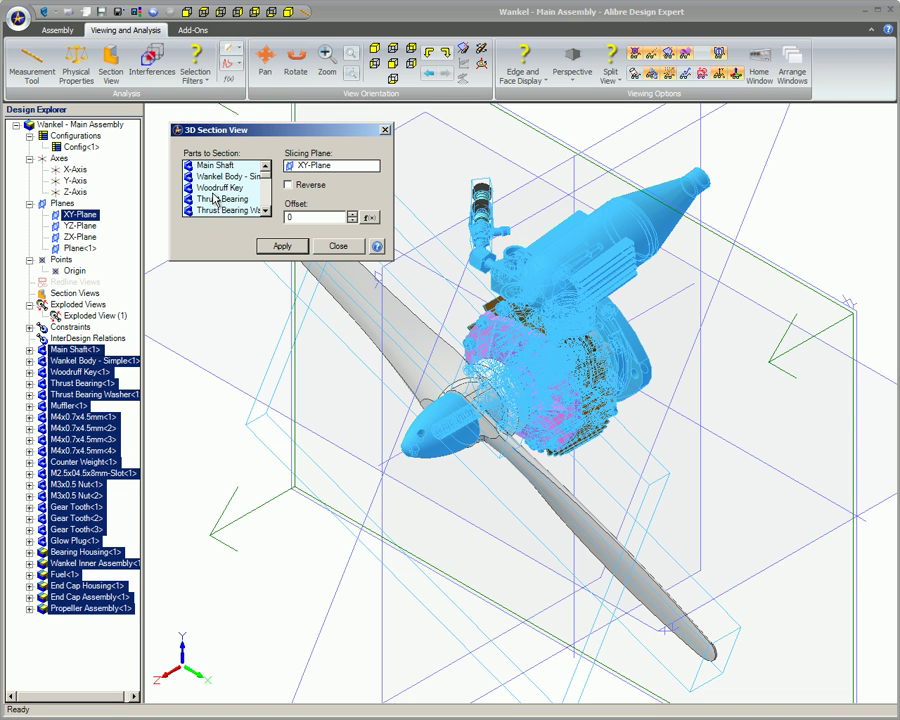
# Step: Section the Wankel assembly along the YZ-Plane at offset 0 with Reverse checked
pyautogui.click(352, 170)
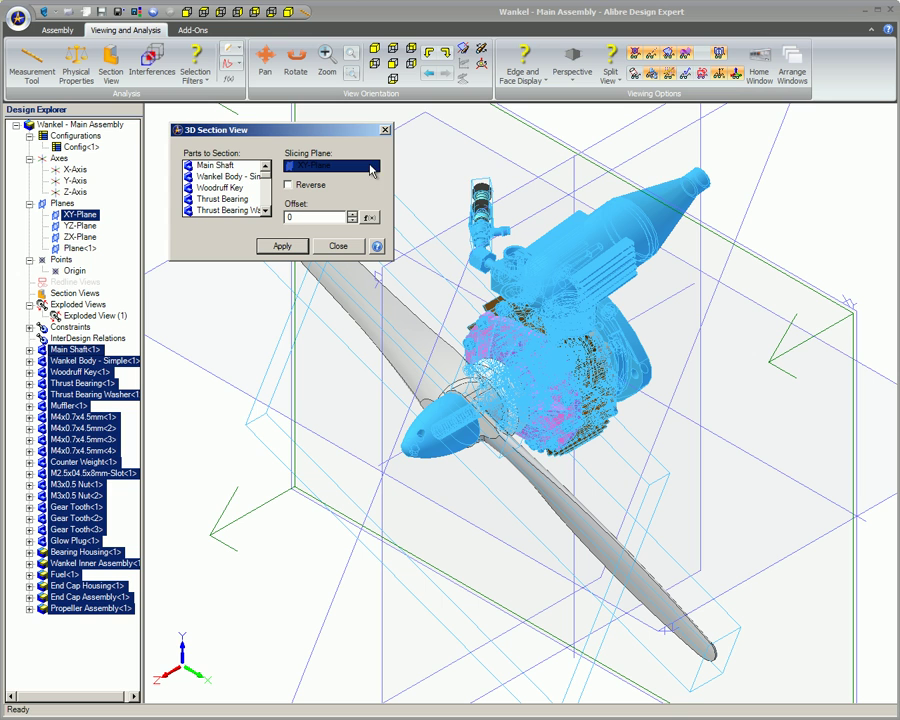
pyautogui.click(558, 172)
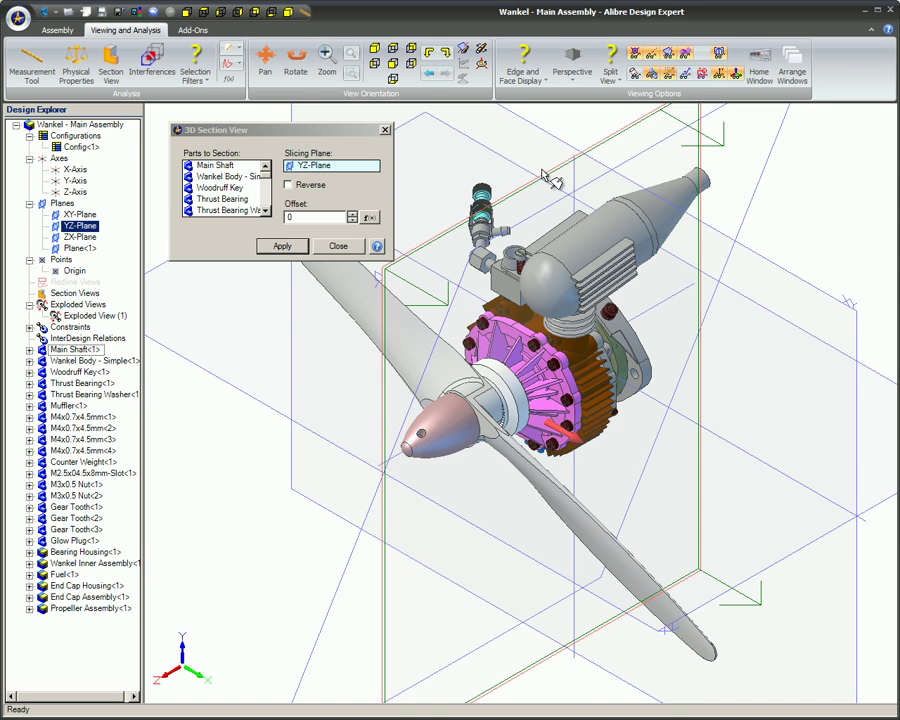
pyautogui.click(289, 185)
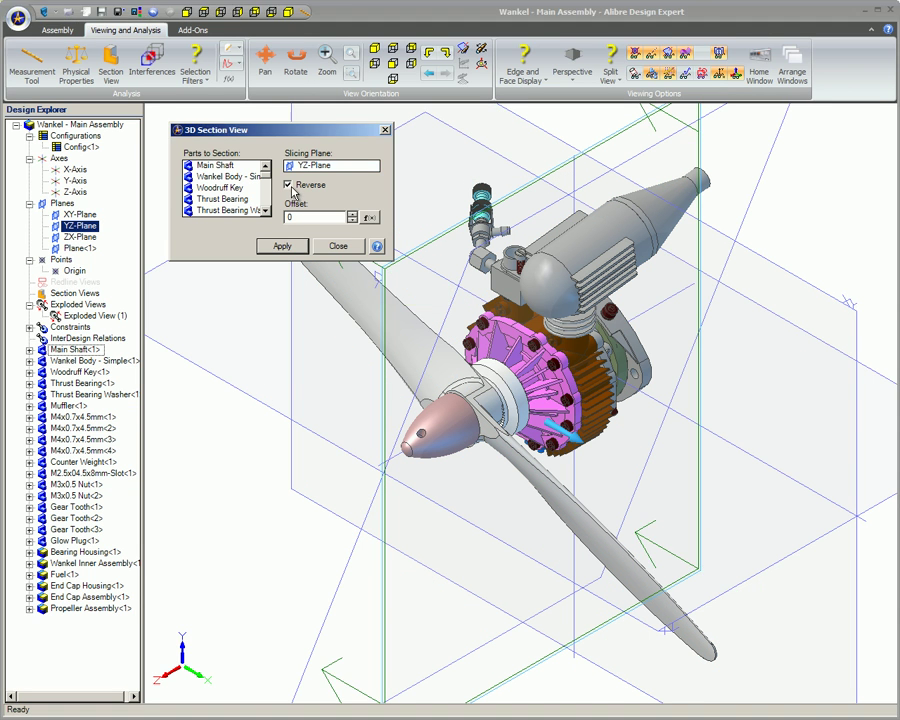
pyautogui.click(283, 246)
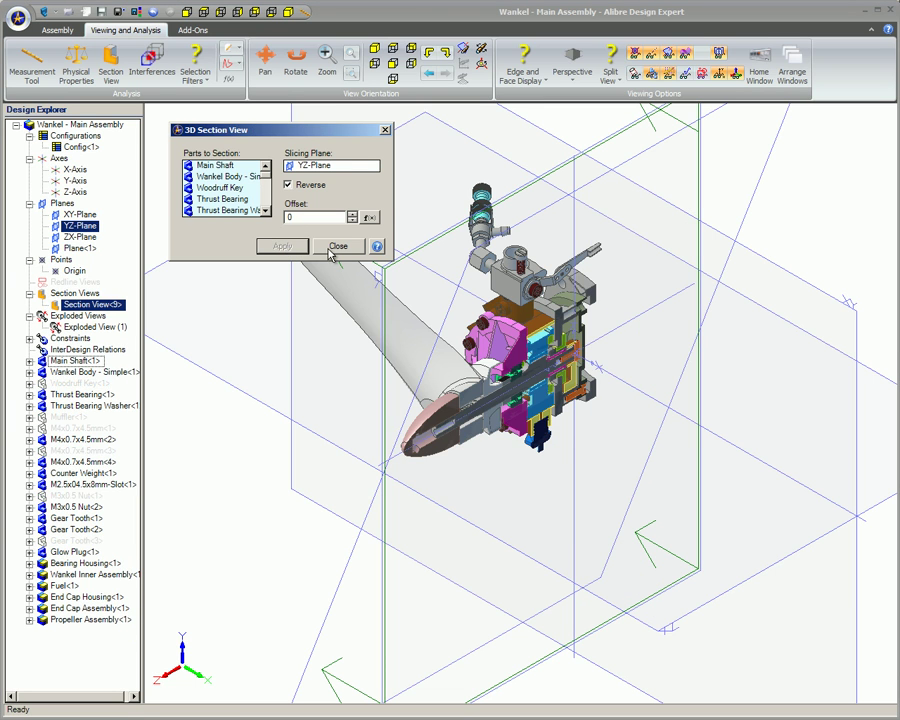
pyautogui.click(338, 246)
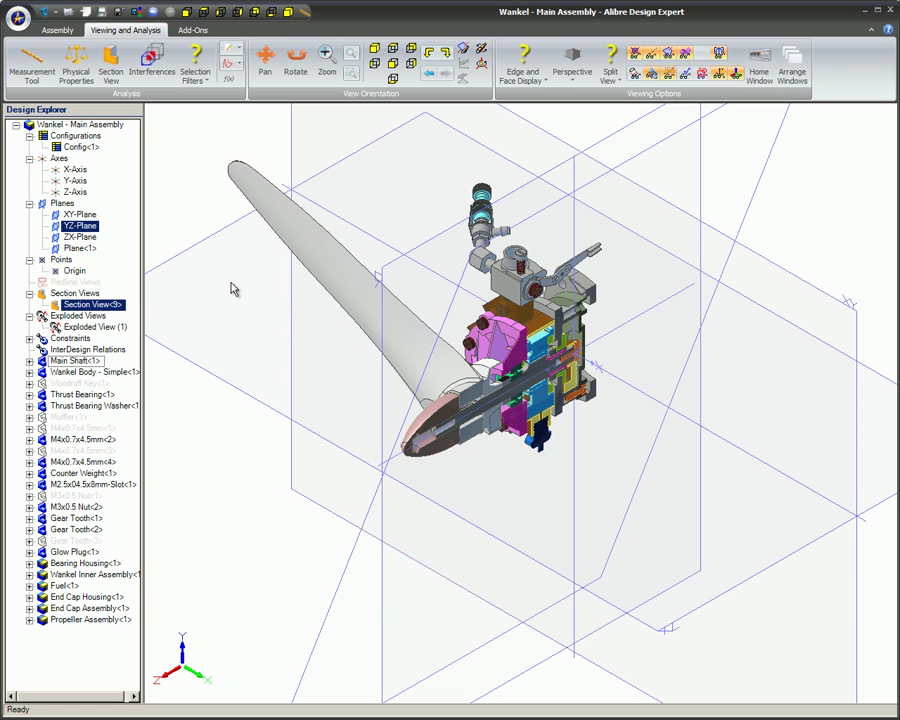